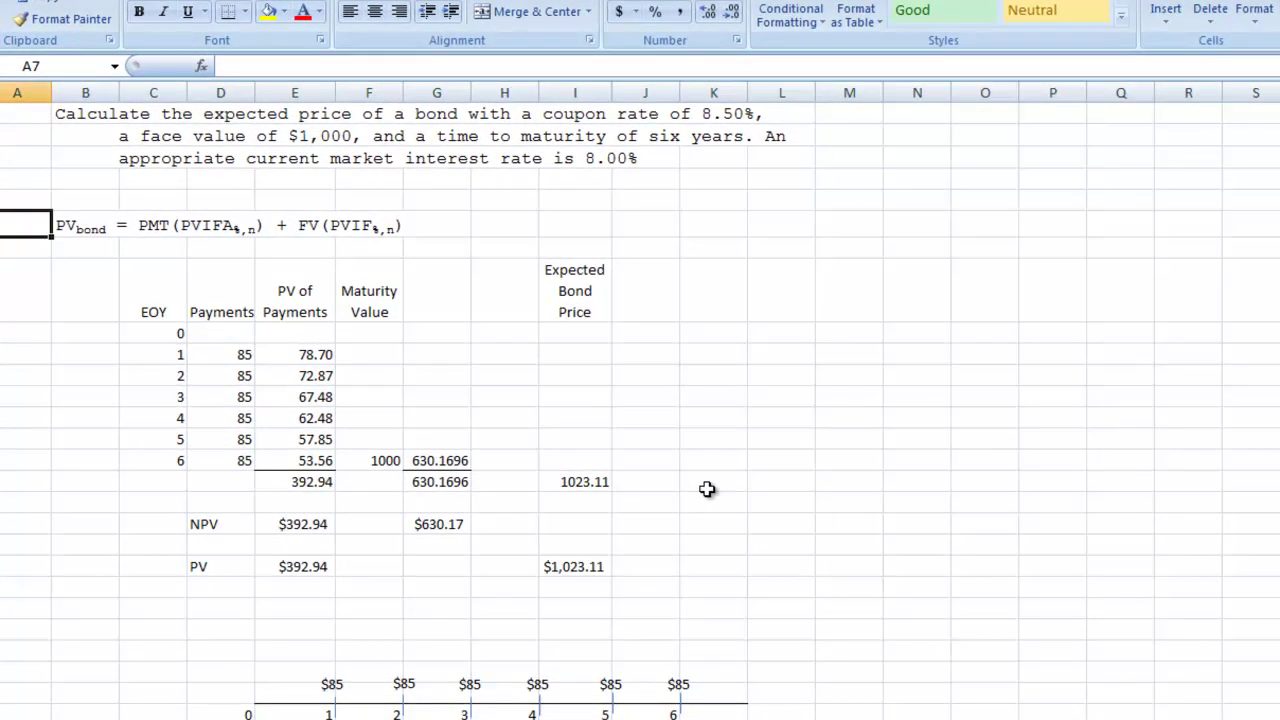
Scroll down to the $85 payment timeline and select cell E34 beside the Maturity Value label
{"action": "left_click", "coordinate": [704, 452]}
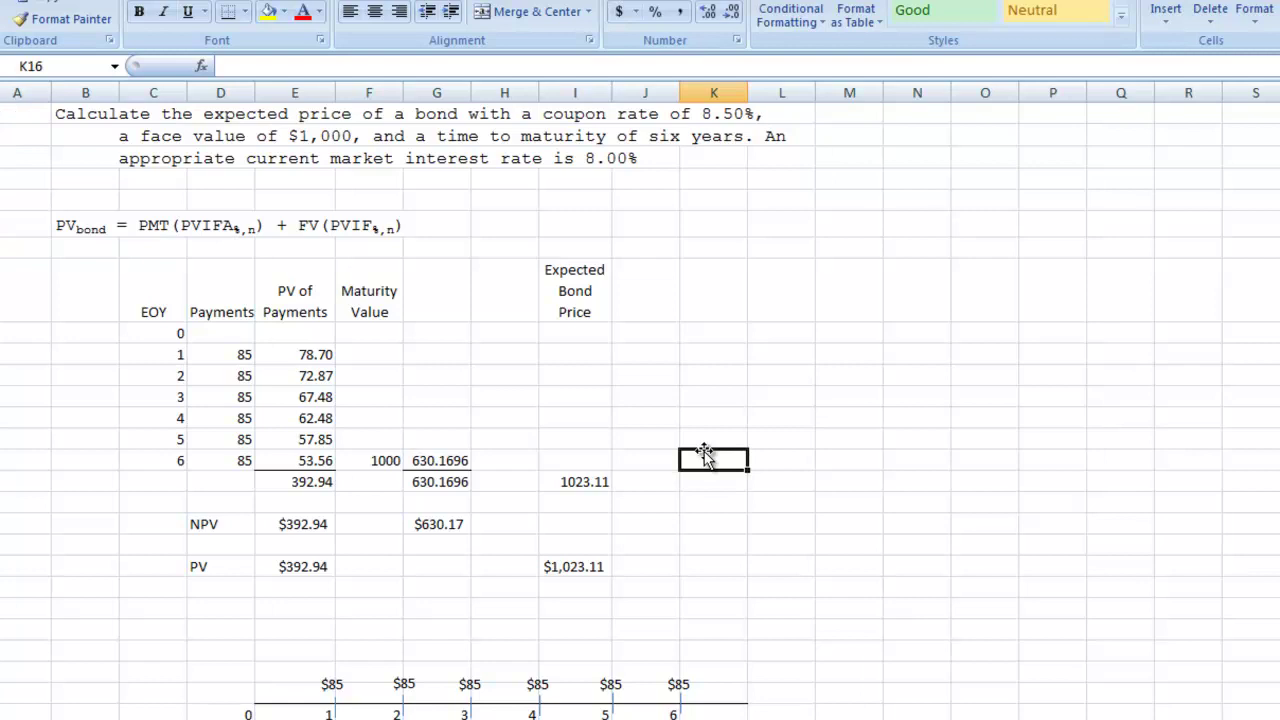
{"action": "scroll", "coordinate": [718, 458], "scroll_direction": "down", "scroll_amount": 2}
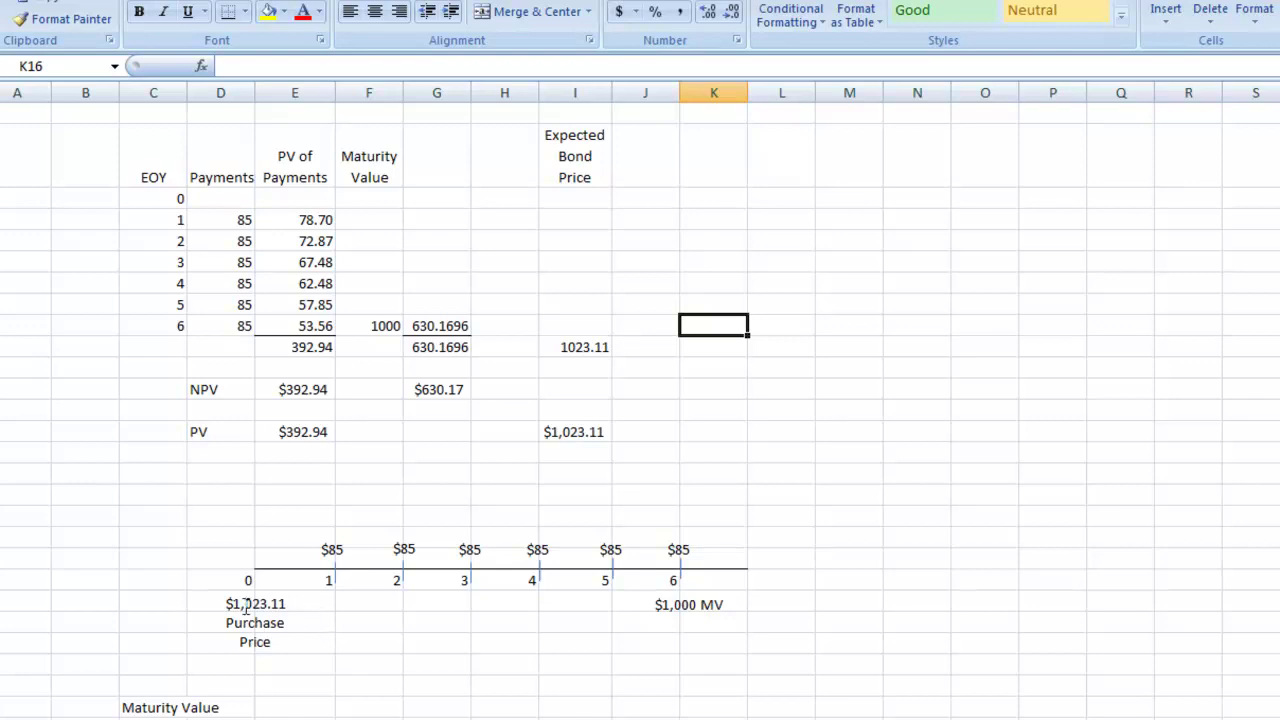
{"action": "left_click", "coordinate": [302, 707]}
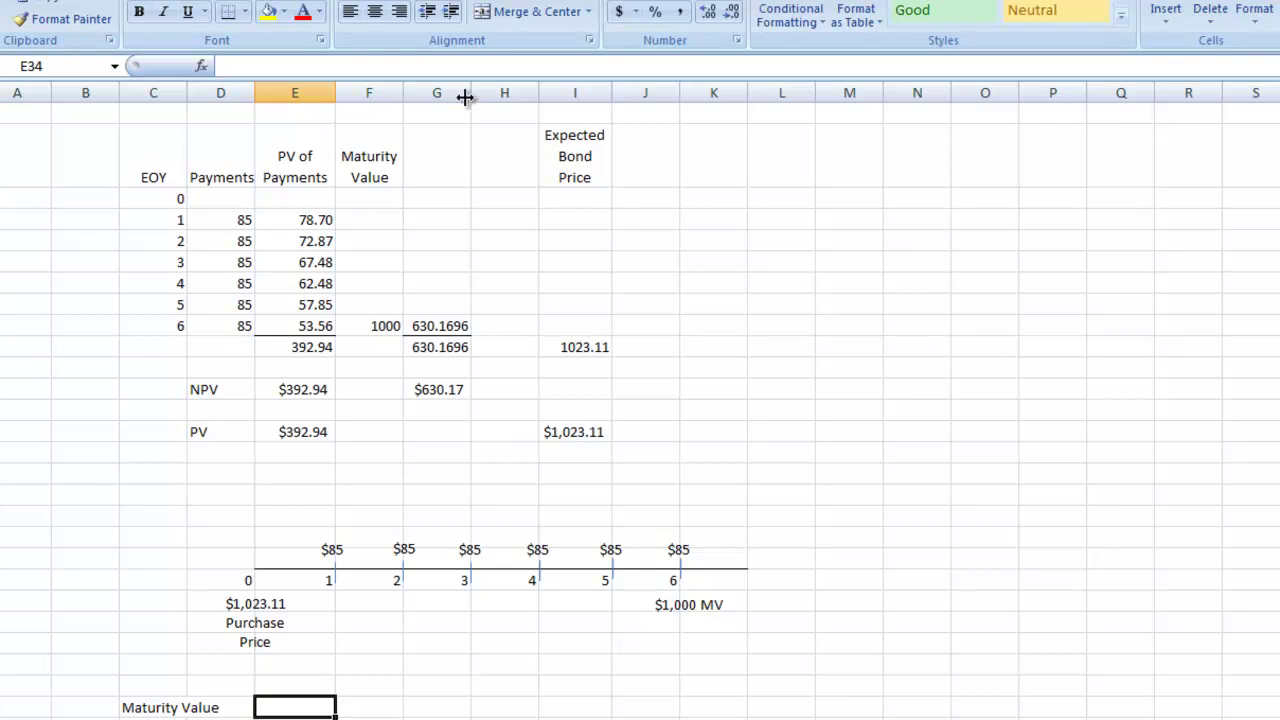
Insert the FV function into cell E34 through the Insert Function dialog
{"action": "left_click", "coordinate": [201, 67]}
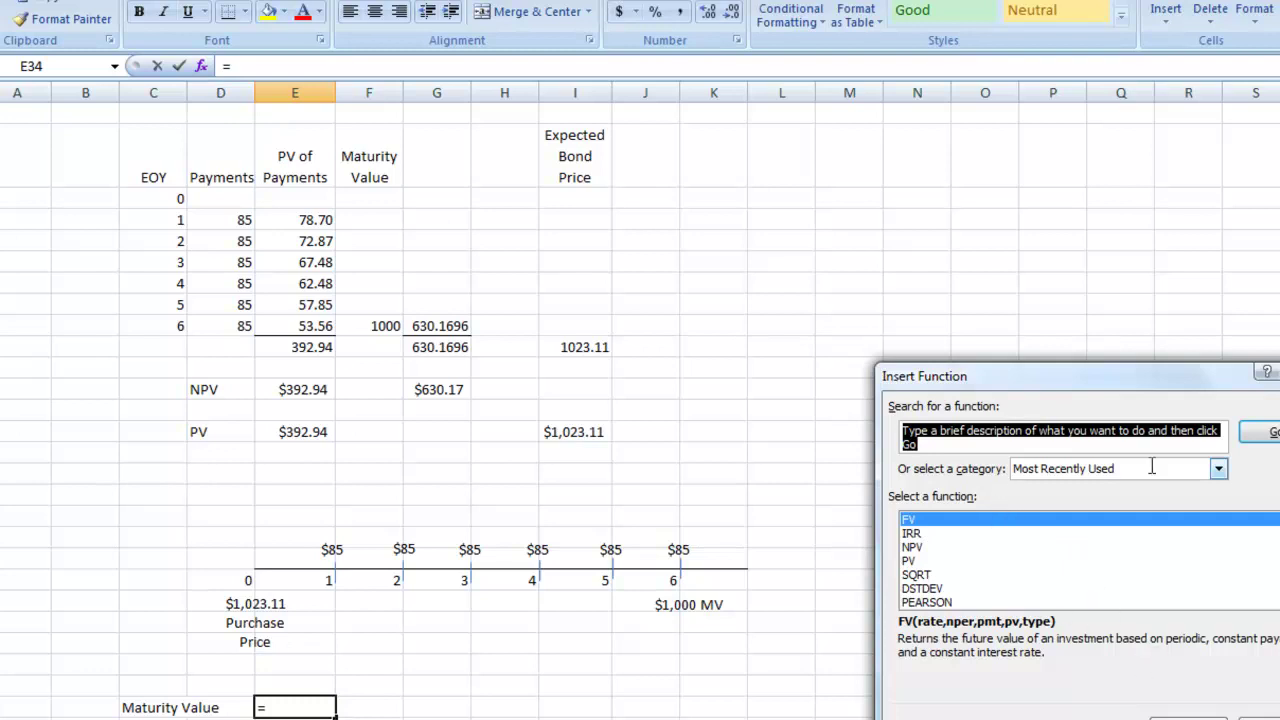
{"action": "left_click_drag", "start_coordinate": [1120, 378], "coordinate": [861, 114]}
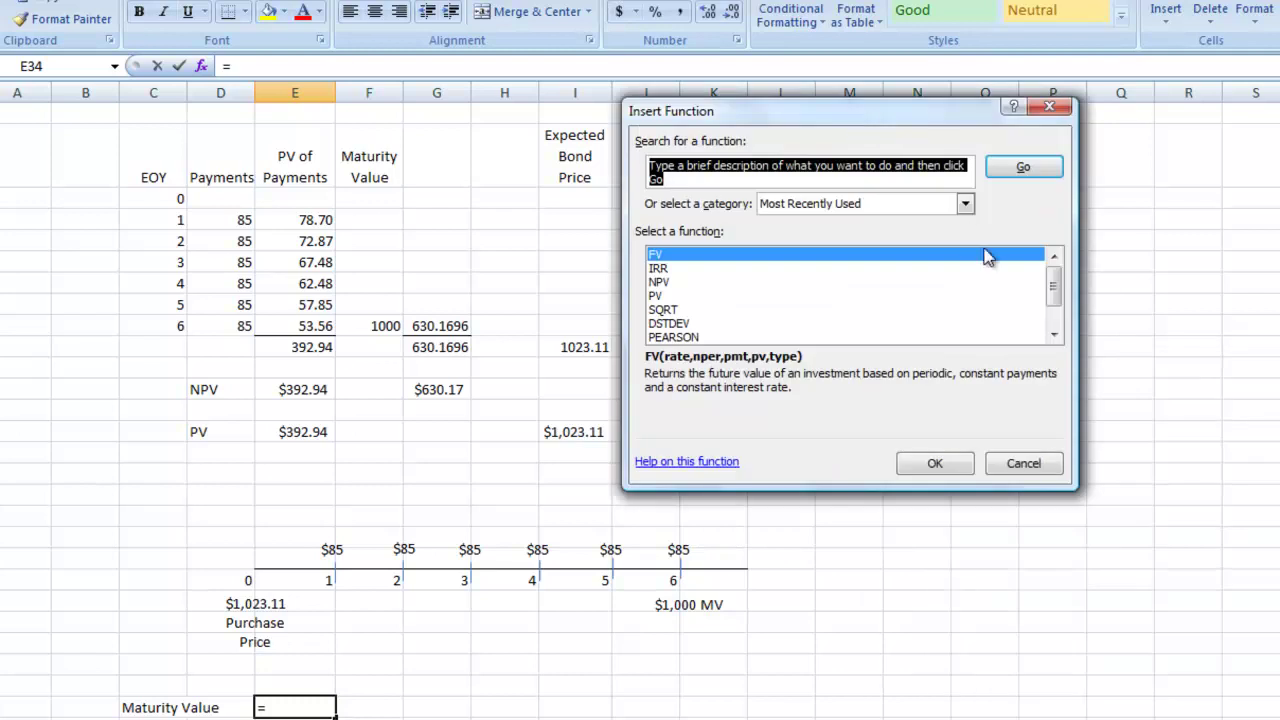
{"action": "left_click", "coordinate": [930, 465]}
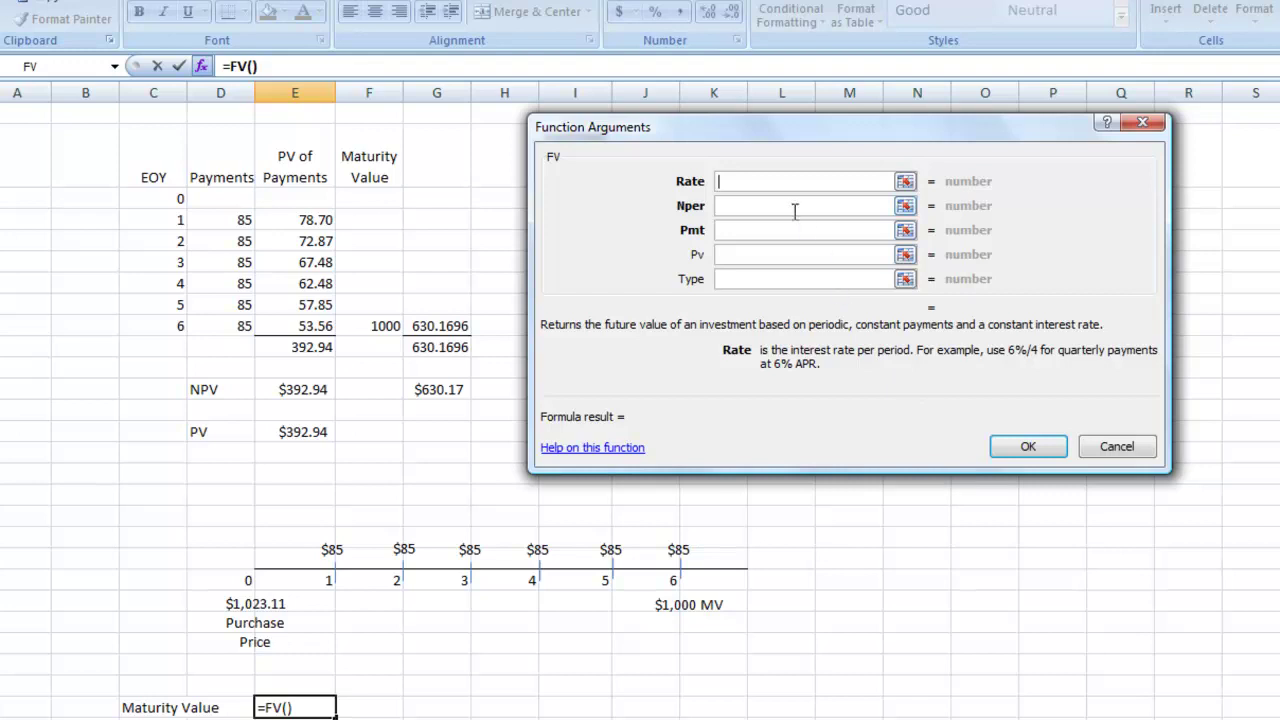
Fill in the FV arguments: Rate .08, Nper 6, Pmt 85, Pv -1023.11
{"action": "type", "text": ".08"}
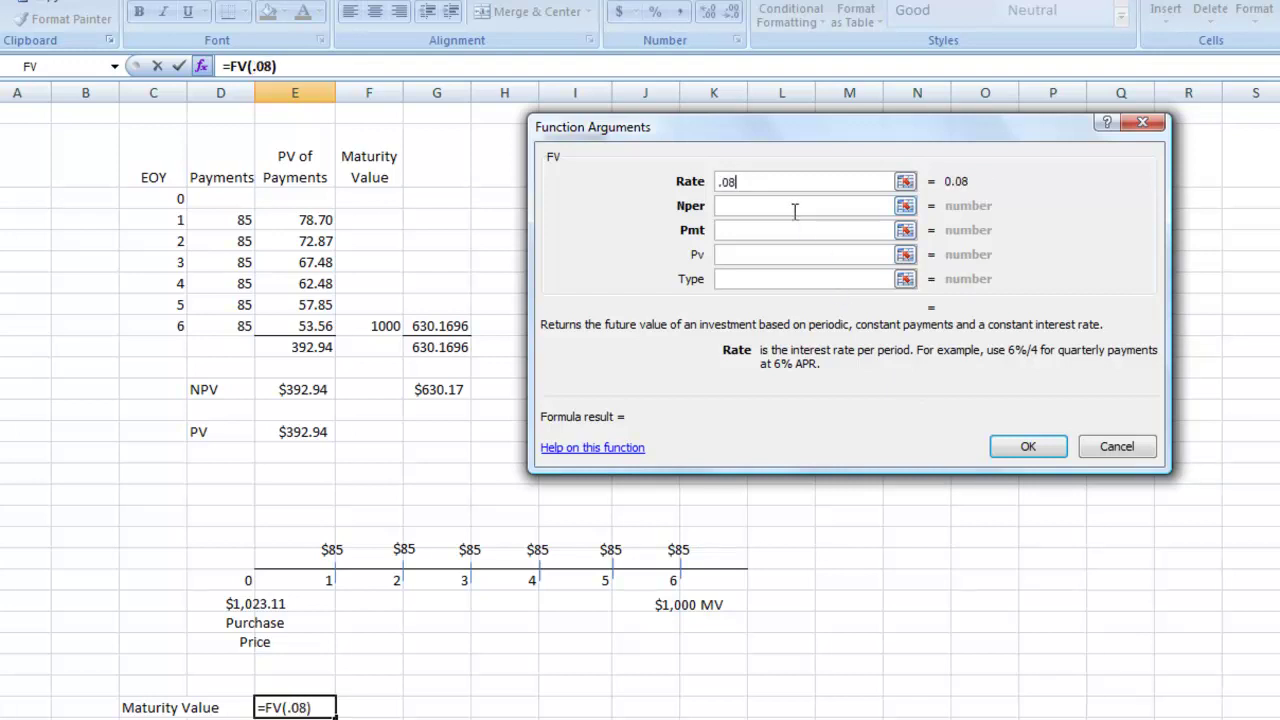
{"action": "left_click", "coordinate": [795, 206]}
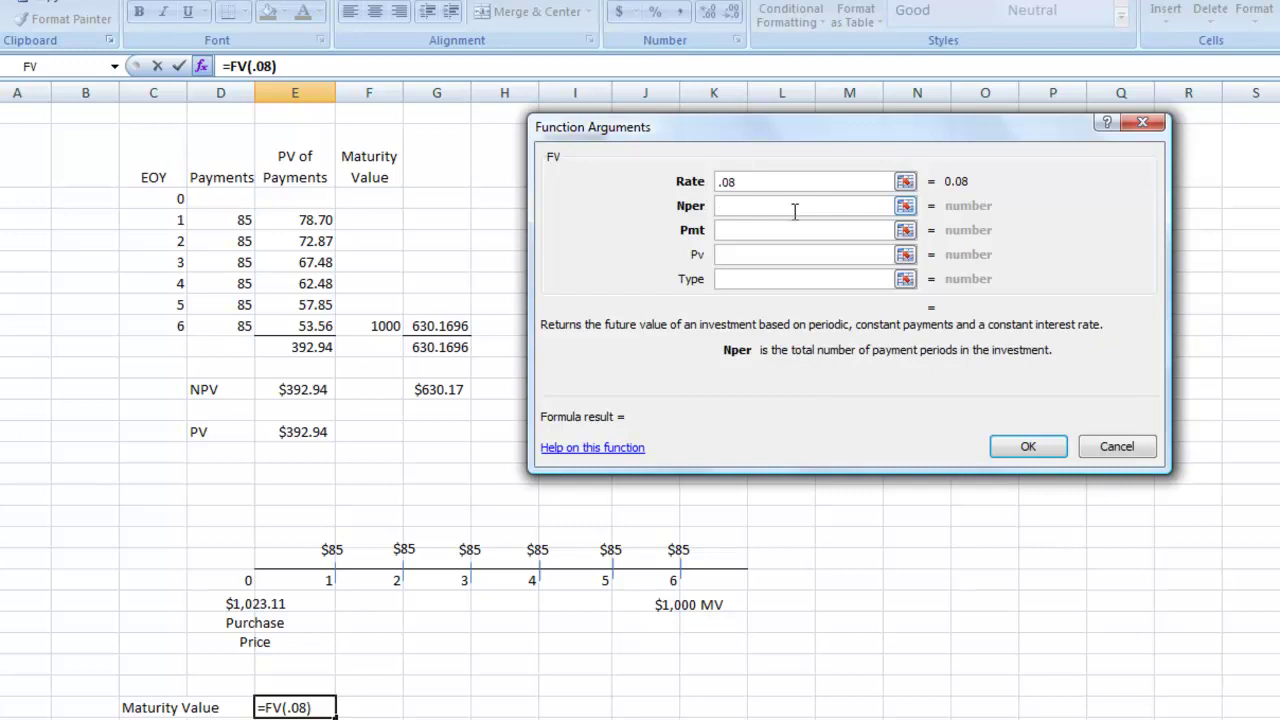
{"action": "type", "text": "6"}
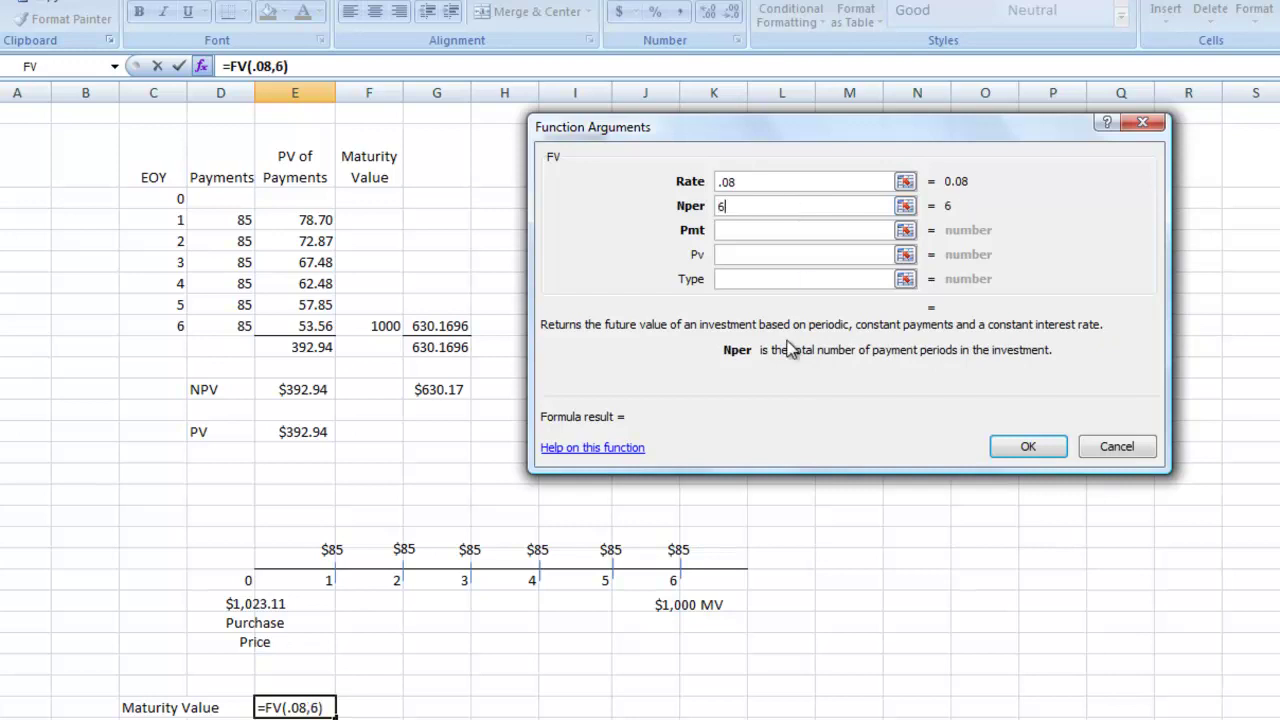
{"action": "left_click", "coordinate": [740, 230]}
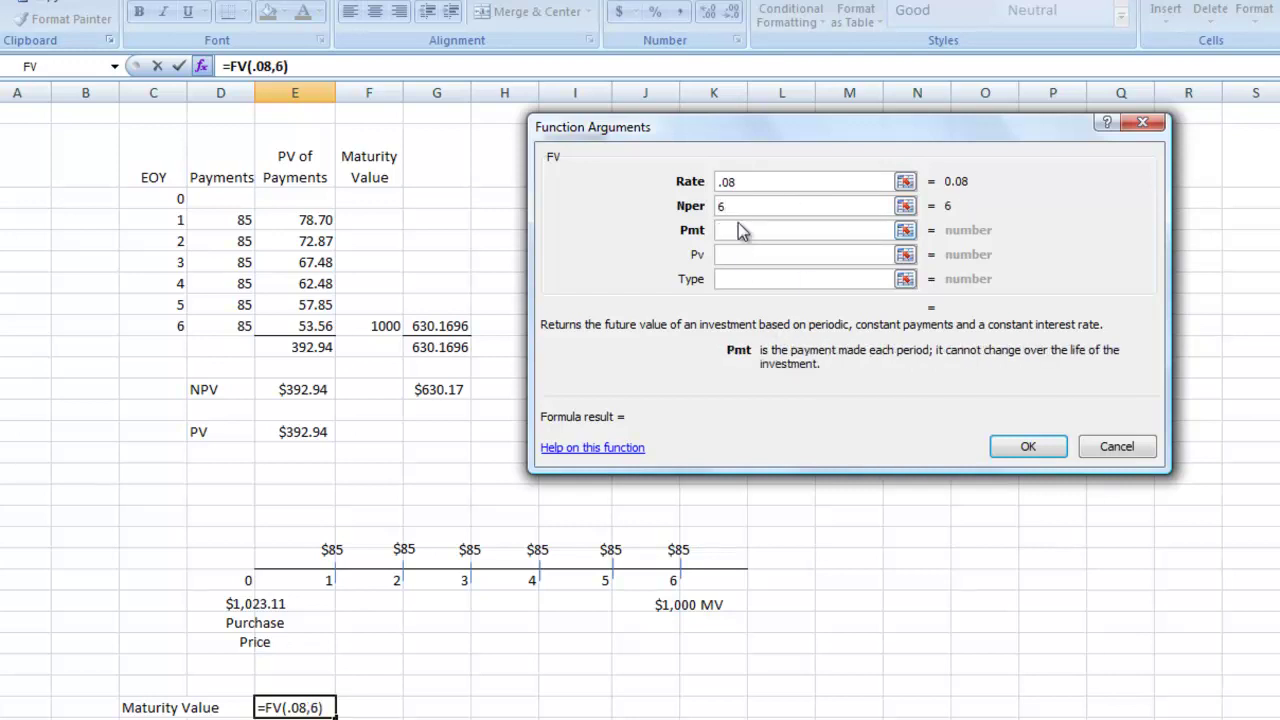
{"action": "type", "text": "85"}
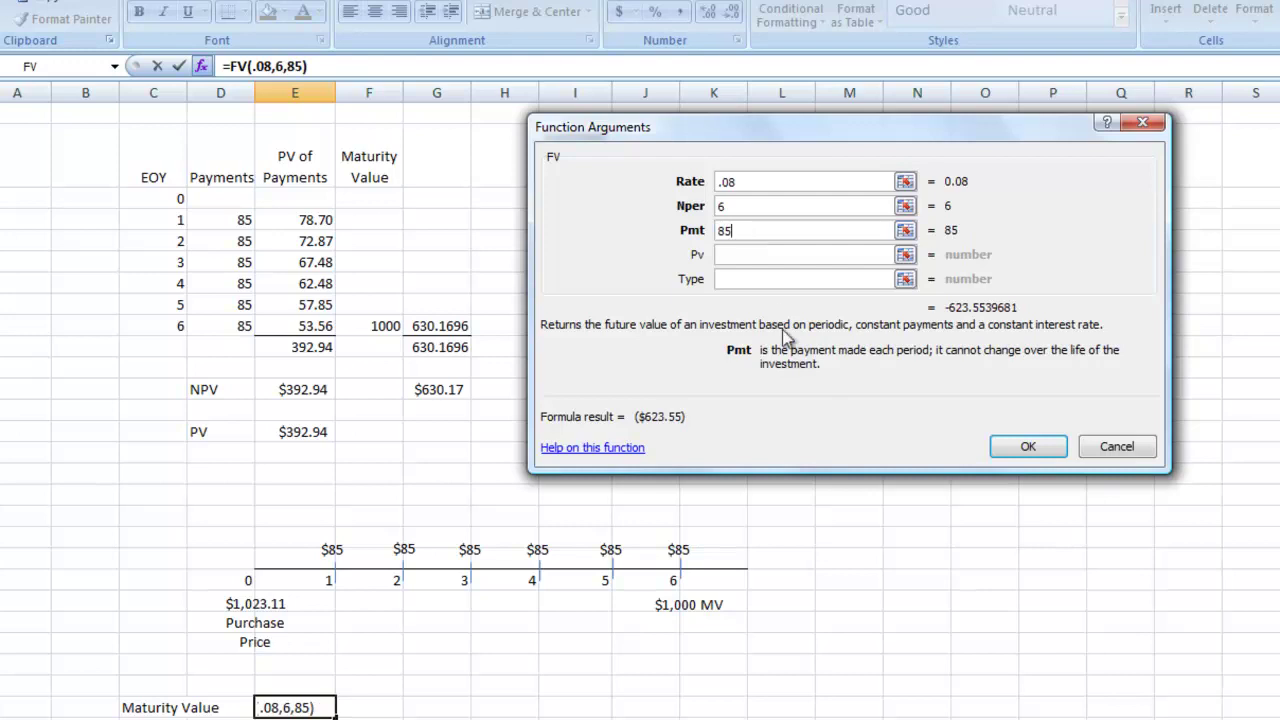
{"action": "left_click", "coordinate": [735, 258]}
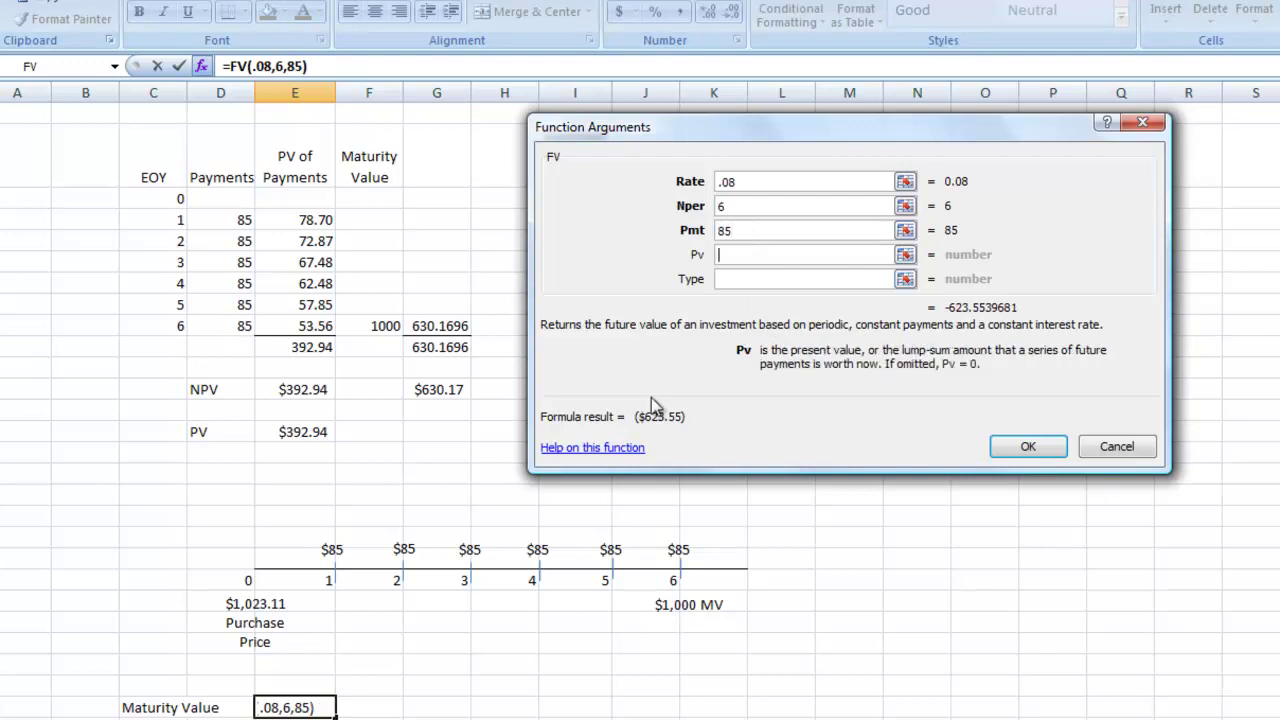
{"action": "type", "text": "-102"}
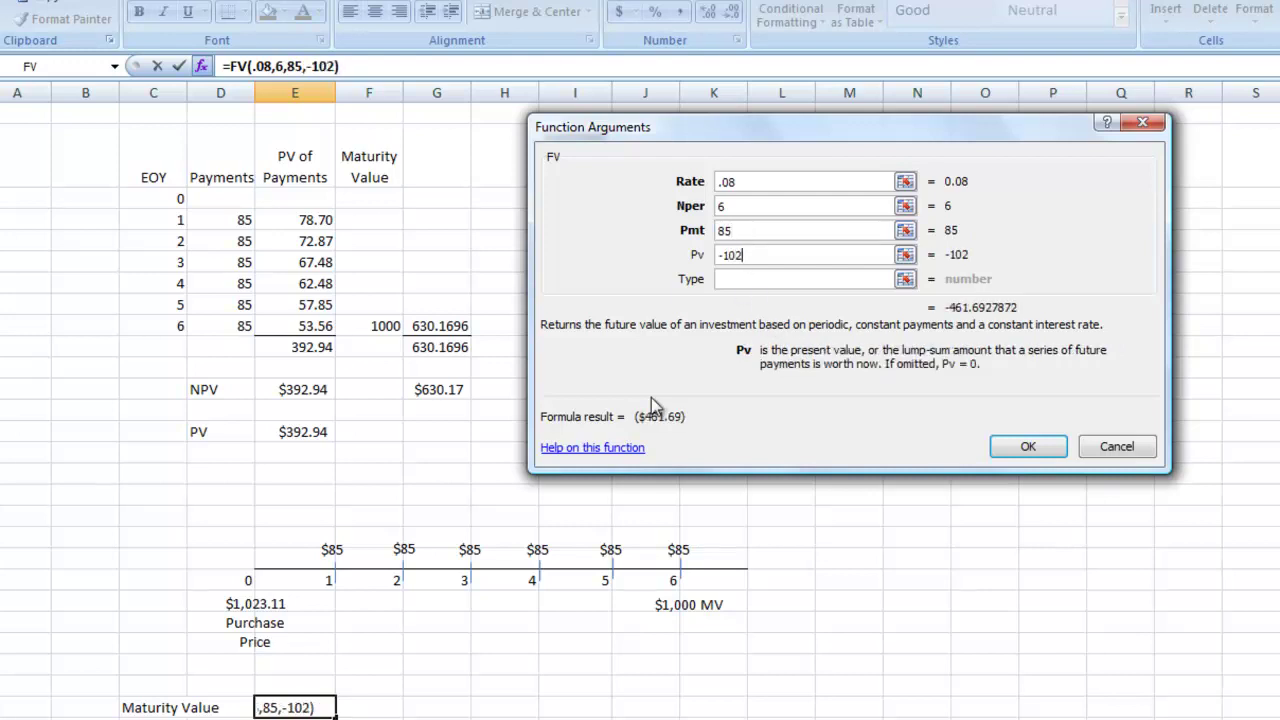
{"action": "type", "text": "3.11"}
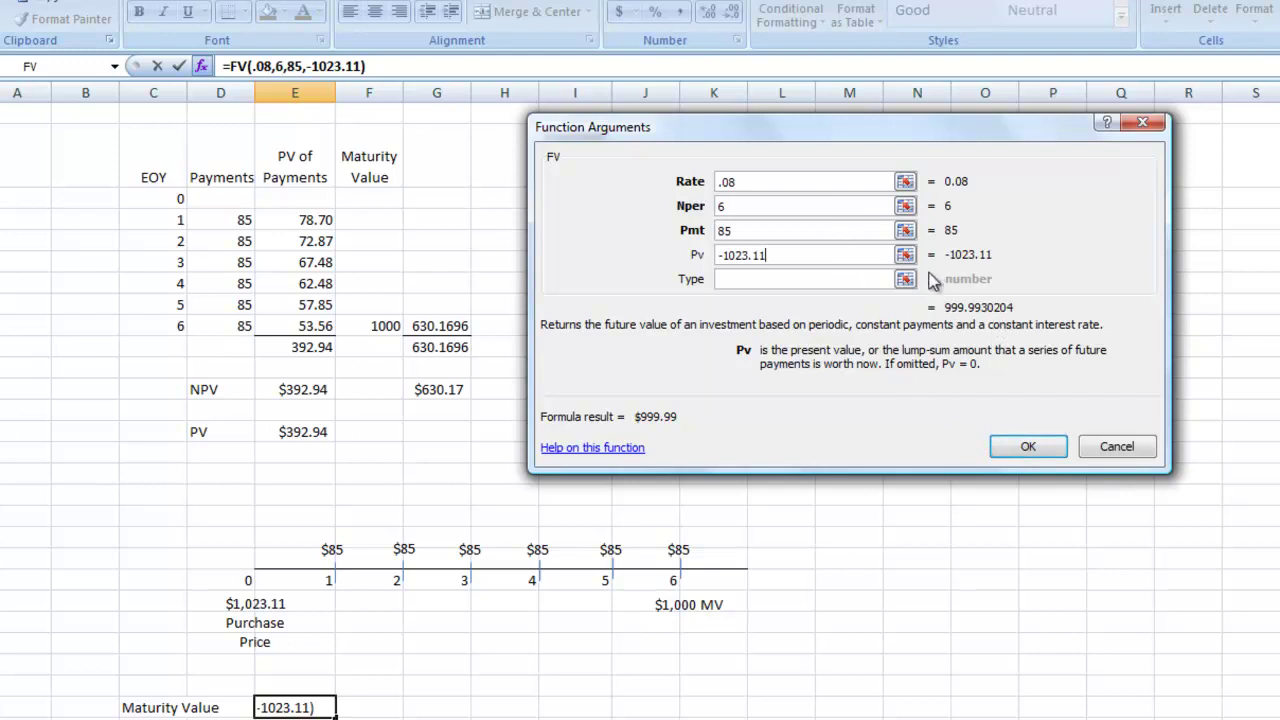
{"action": "left_click", "coordinate": [1028, 446]}
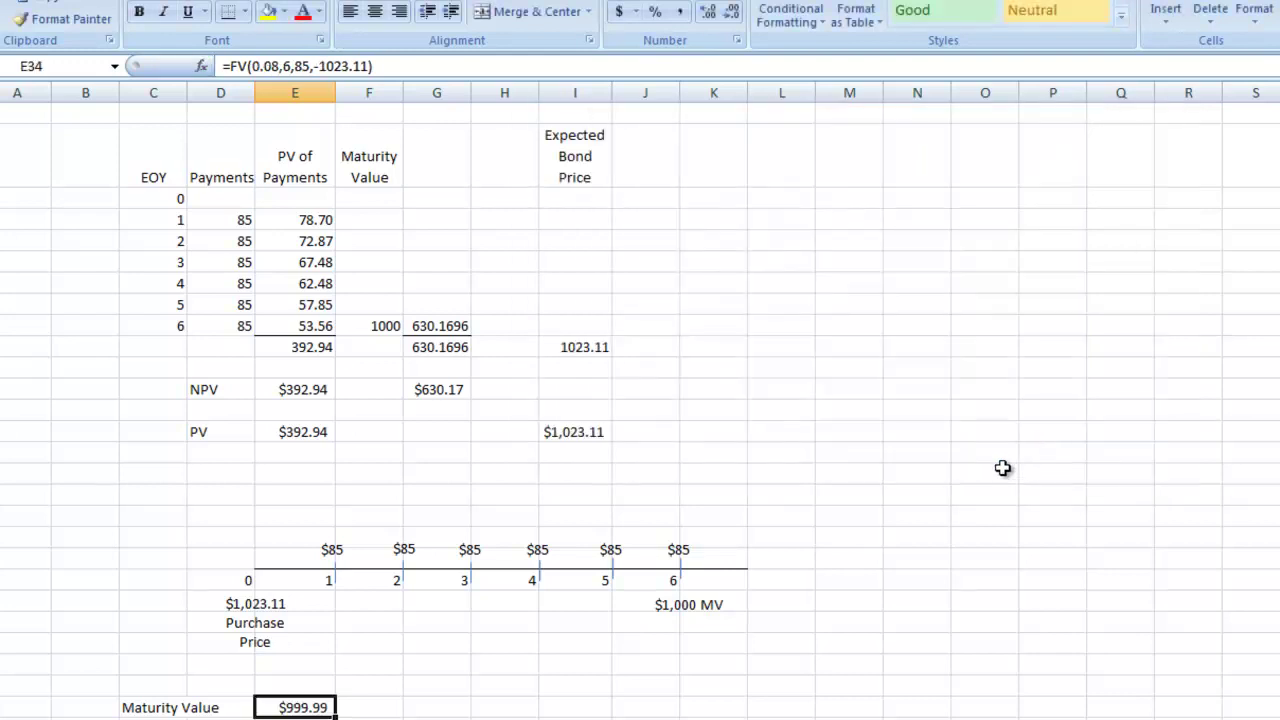